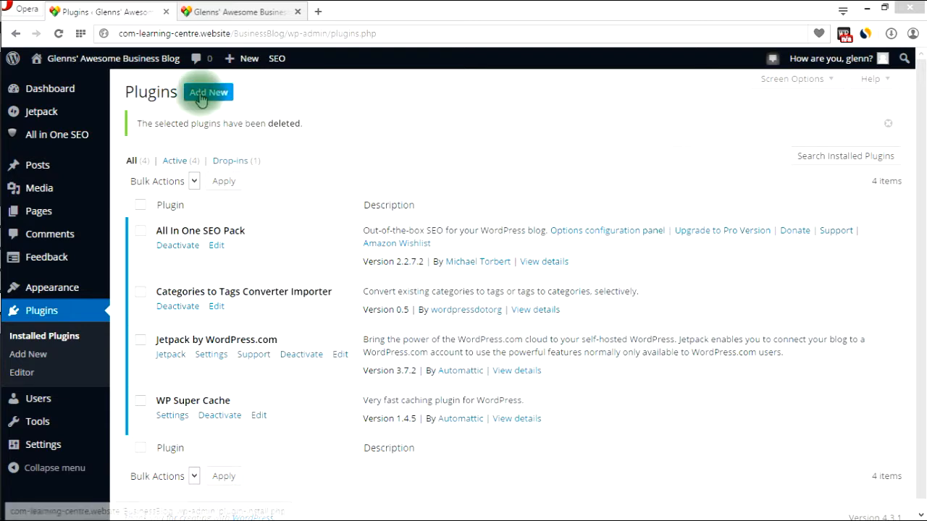
Search the directory of new plugins for "google xml sitemap".
{"action": "left_click", "coordinate": [201, 99]}
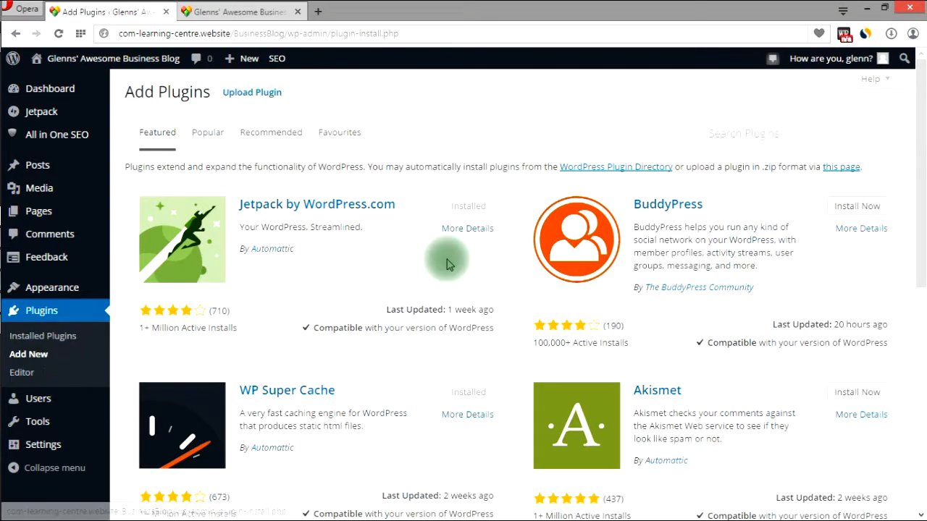
{"action": "left_click", "coordinate": [783, 137]}
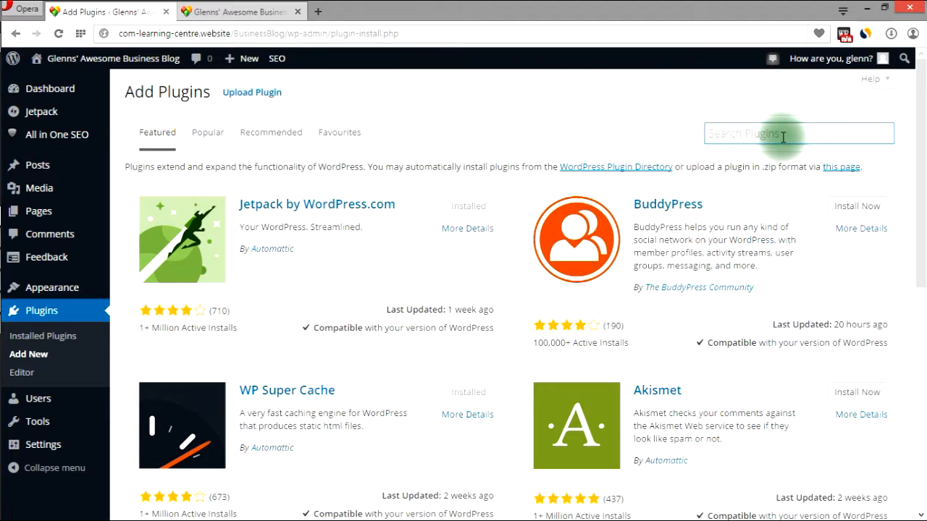
{"action": "type", "text": "google "}
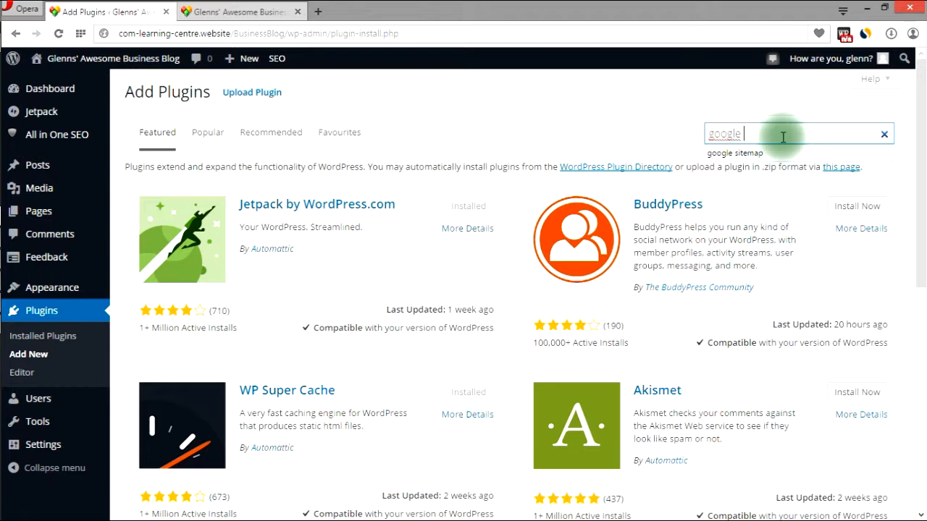
{"action": "type", "text": "xm"}
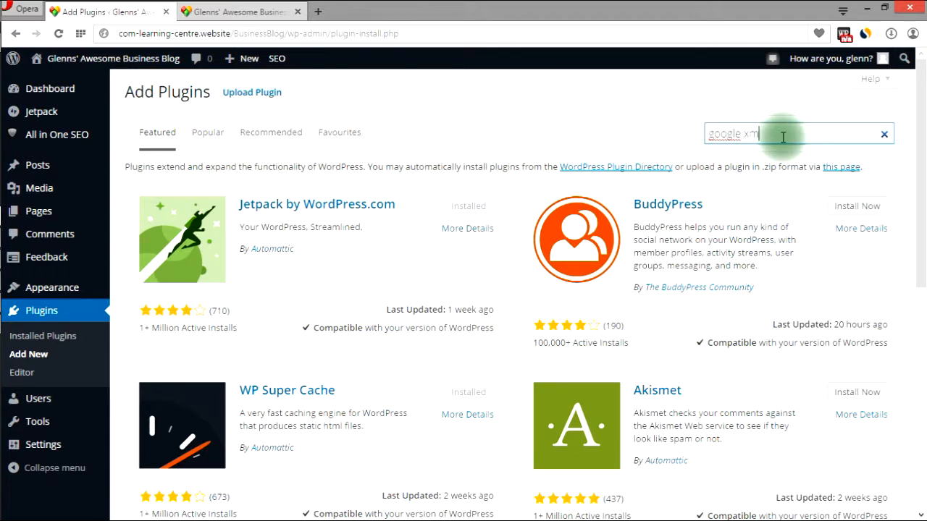
{"action": "type", "text": "l site"}
{"action": "key", "text": "BackSpace"}
{"action": "key", "text": "BackSpace"}
{"action": "key", "text": "BackSpace"}
{"action": "type", "text": "temaps"}
{"action": "key", "text": "BackSpace"}
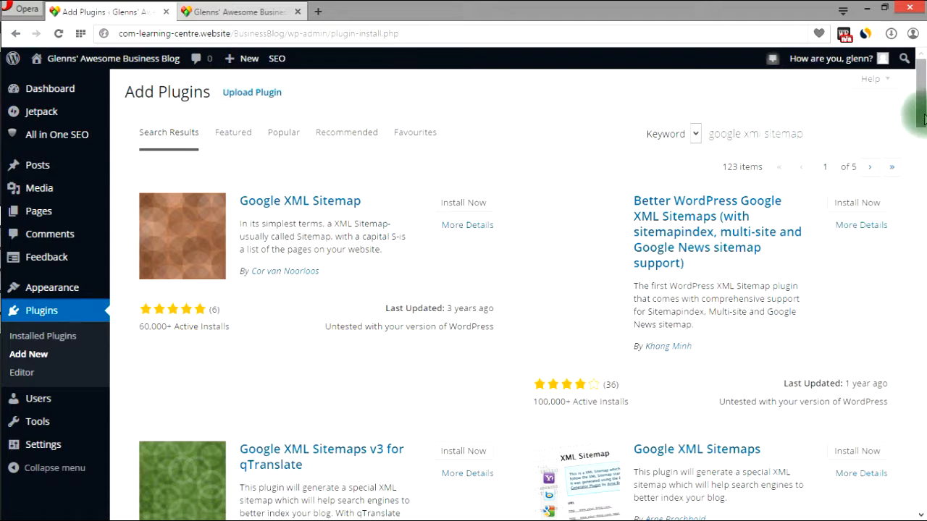
Install the Google XML Sitemaps plugin from the search results and activate it.
{"action": "scroll", "coordinate": [923, 116], "scroll_direction": "down", "scroll_amount": 2}
{"action": "scroll", "coordinate": [920, 109], "scroll_direction": "down", "scroll_amount": 3}
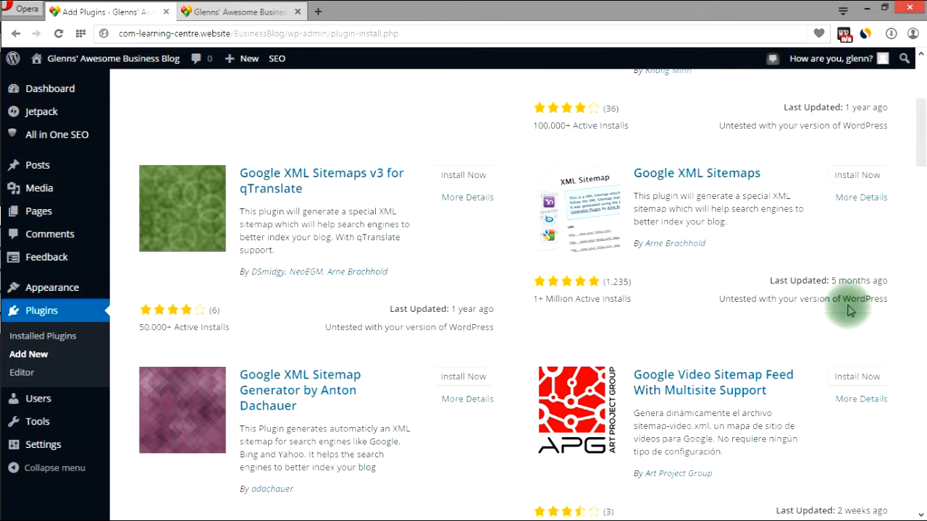
{"action": "scroll", "coordinate": [738, 254], "scroll_direction": "up", "scroll_amount": 2}
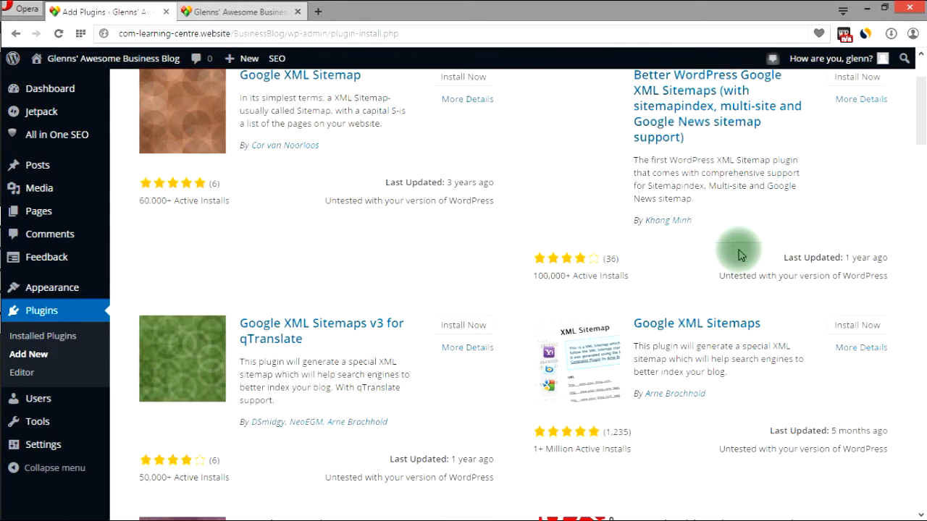
{"action": "scroll", "coordinate": [738, 253], "scroll_direction": "up", "scroll_amount": 2}
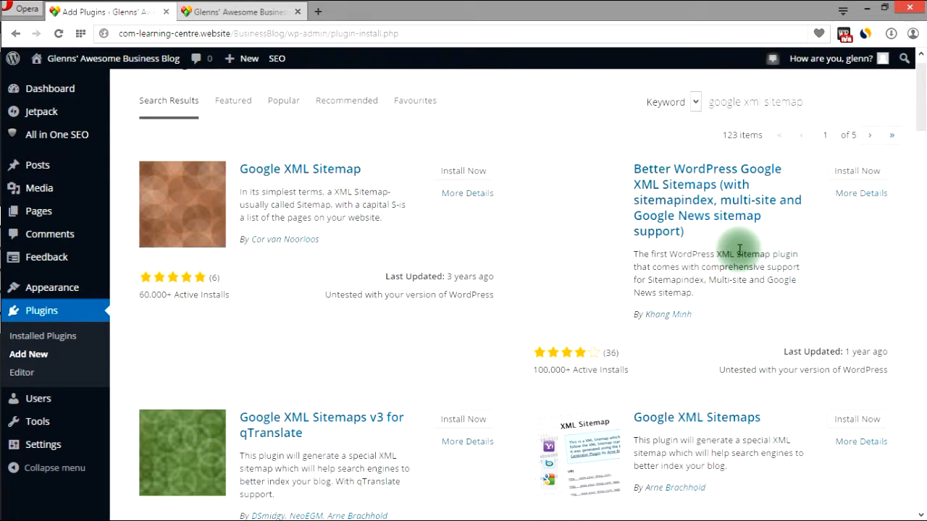
{"action": "scroll", "coordinate": [738, 250], "scroll_direction": "down", "scroll_amount": 2}
{"action": "scroll", "coordinate": [734, 244], "scroll_direction": "down", "scroll_amount": 1}
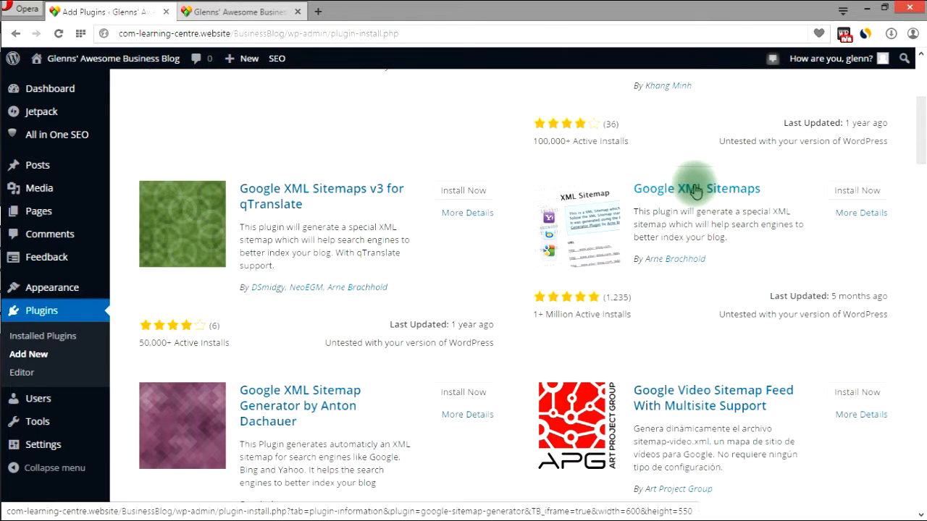
{"action": "left_click", "coordinate": [857, 191]}
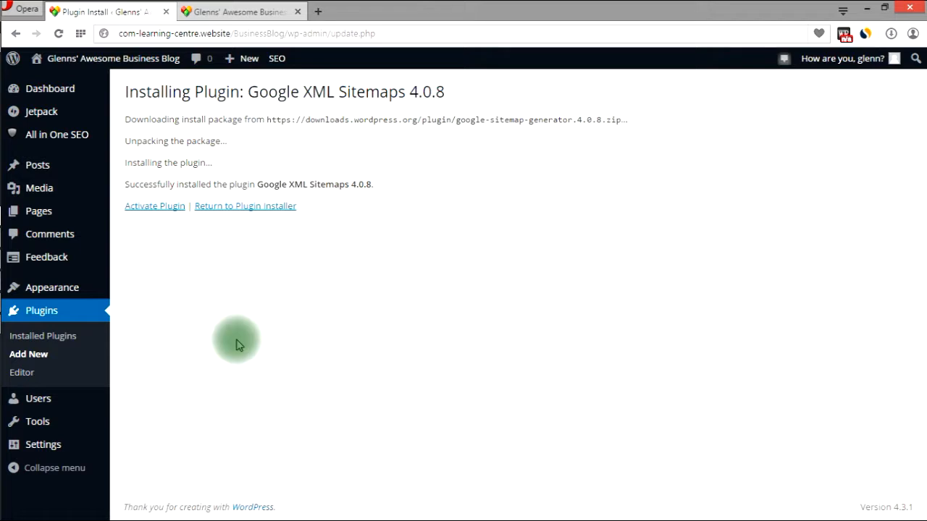
{"action": "left_click", "coordinate": [159, 207]}
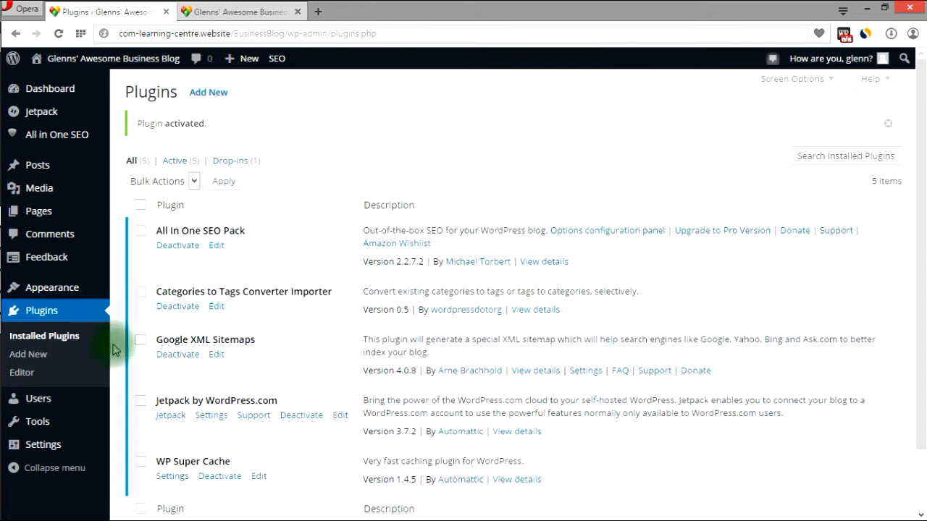
Go to the XML-Sitemap settings and copy the link address of the sitemap index file.
{"action": "mouse_move", "coordinate": [62, 445]}
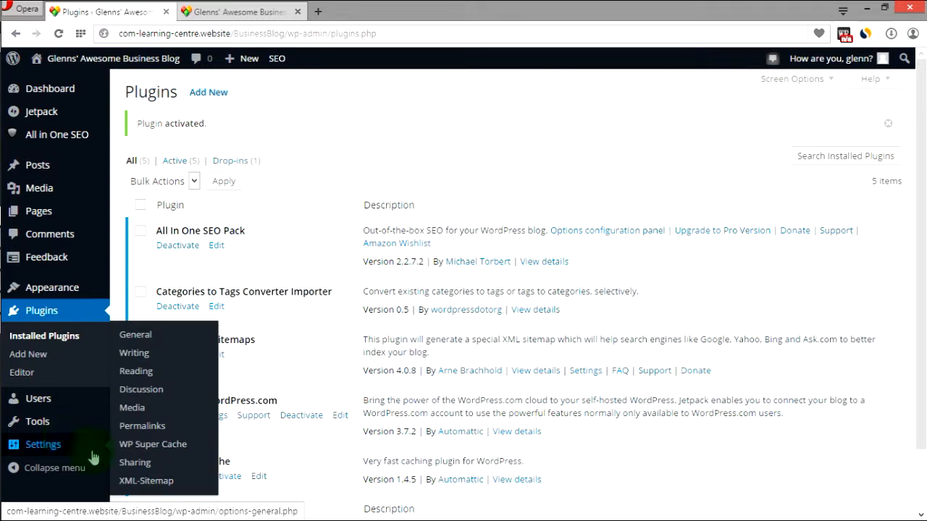
{"action": "left_click", "coordinate": [132, 492]}
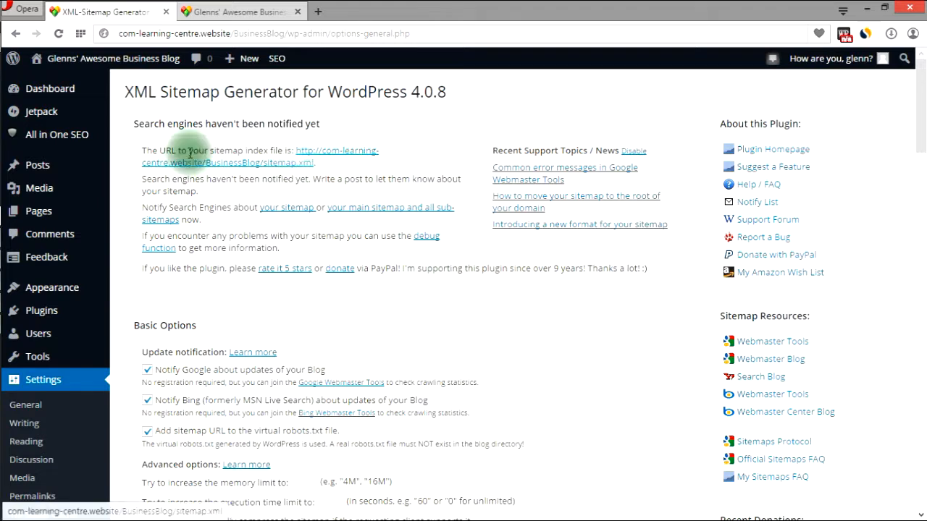
{"action": "right_click", "coordinate": [333, 152]}
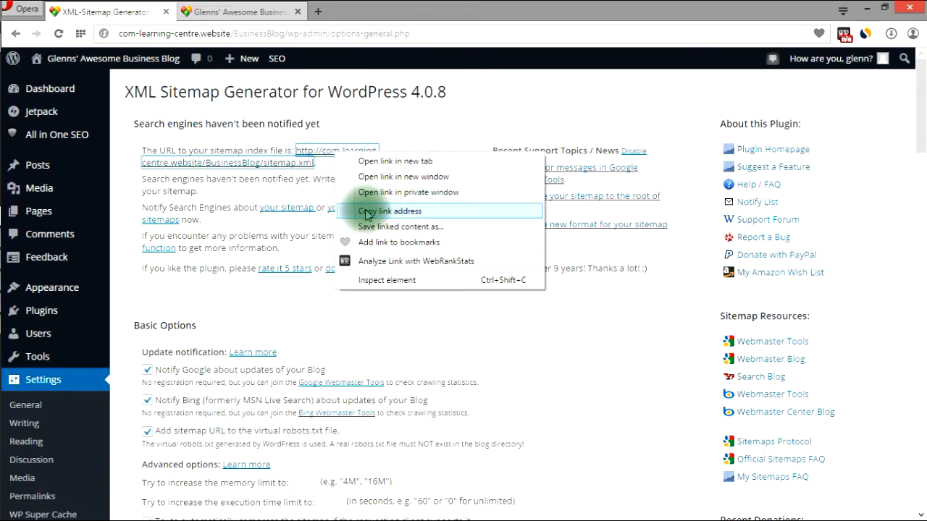
{"action": "left_click", "coordinate": [261, 177]}
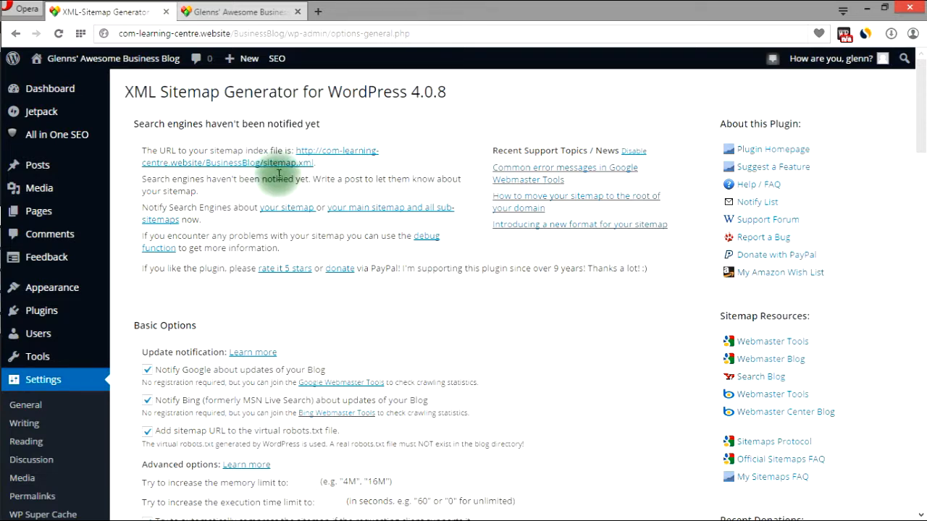
{"action": "right_click", "coordinate": [310, 152]}
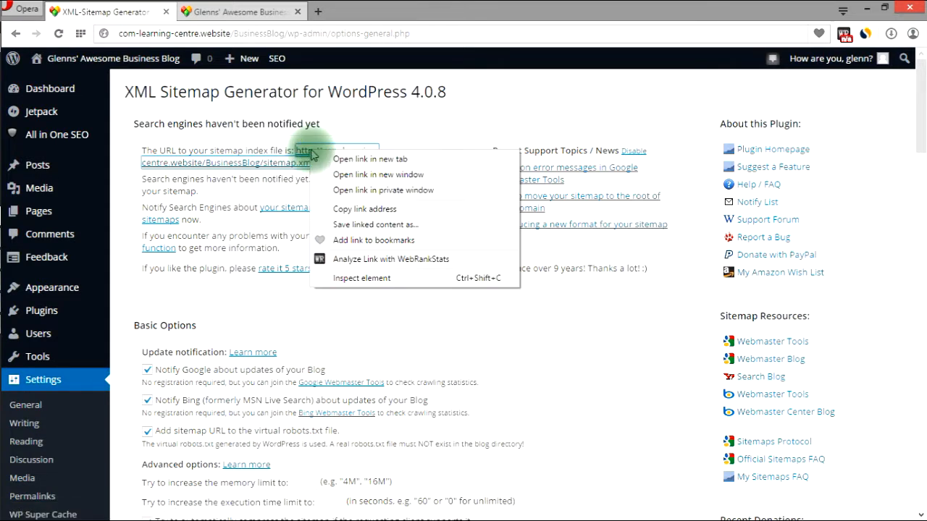
{"action": "left_click", "coordinate": [348, 208]}
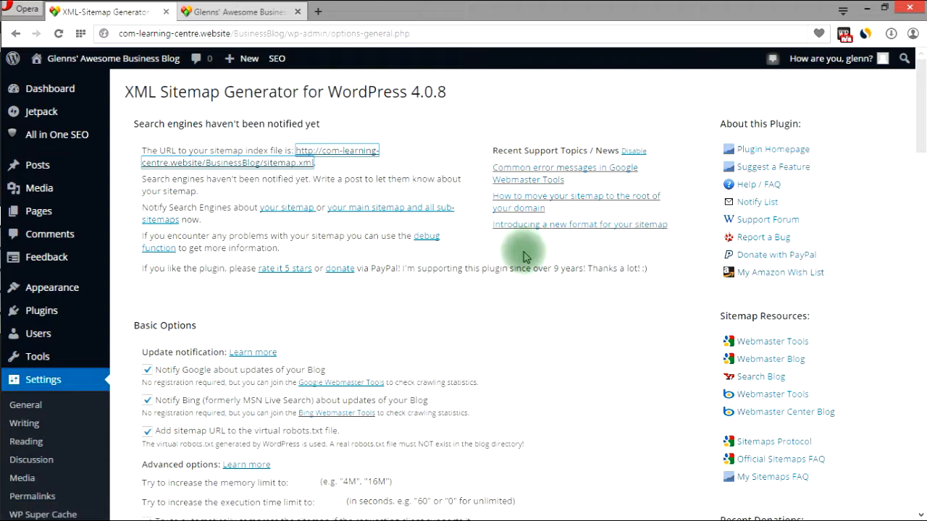
Add a blank page entry to the sitemap's Additional pages list.
{"action": "scroll", "coordinate": [520, 272], "scroll_direction": "down", "scroll_amount": 3}
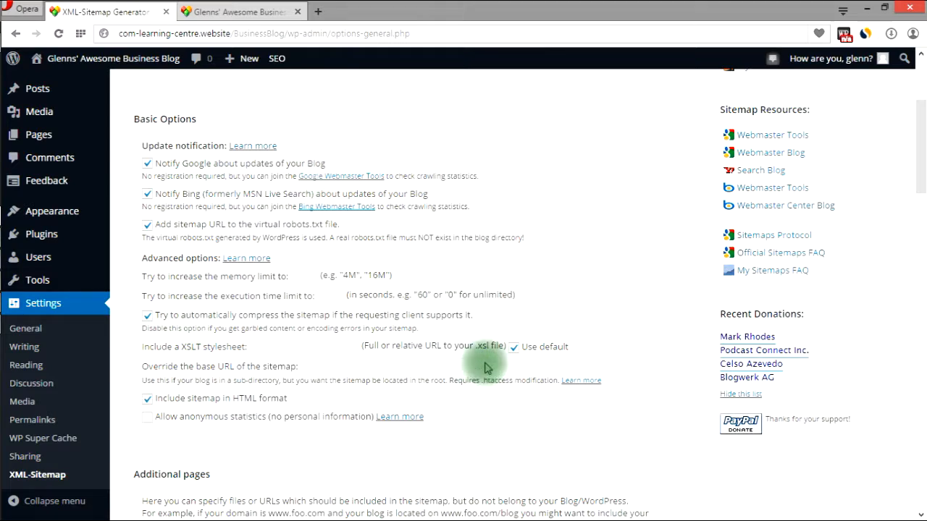
{"action": "scroll", "coordinate": [500, 355], "scroll_direction": "down", "scroll_amount": 2}
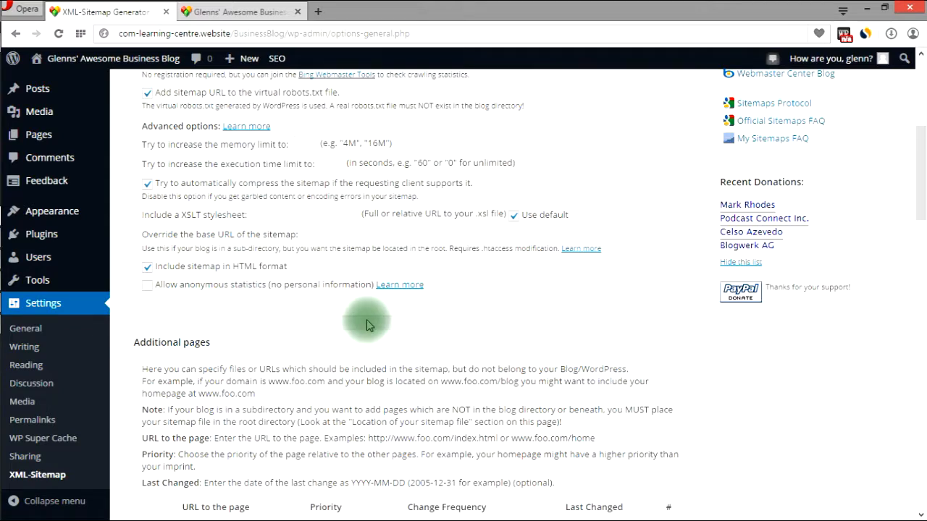
{"action": "scroll", "coordinate": [366, 325], "scroll_direction": "down", "scroll_amount": 2}
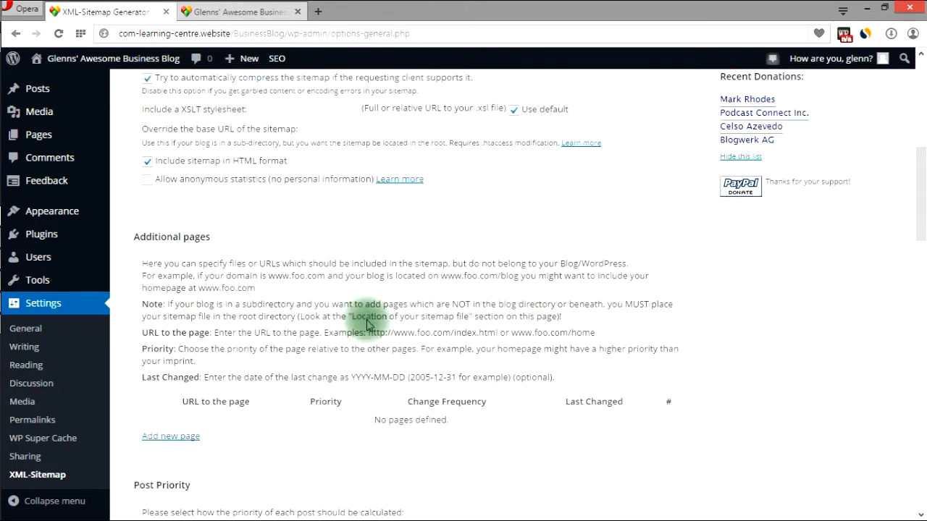
{"action": "scroll", "coordinate": [368, 321], "scroll_direction": "down", "scroll_amount": 1}
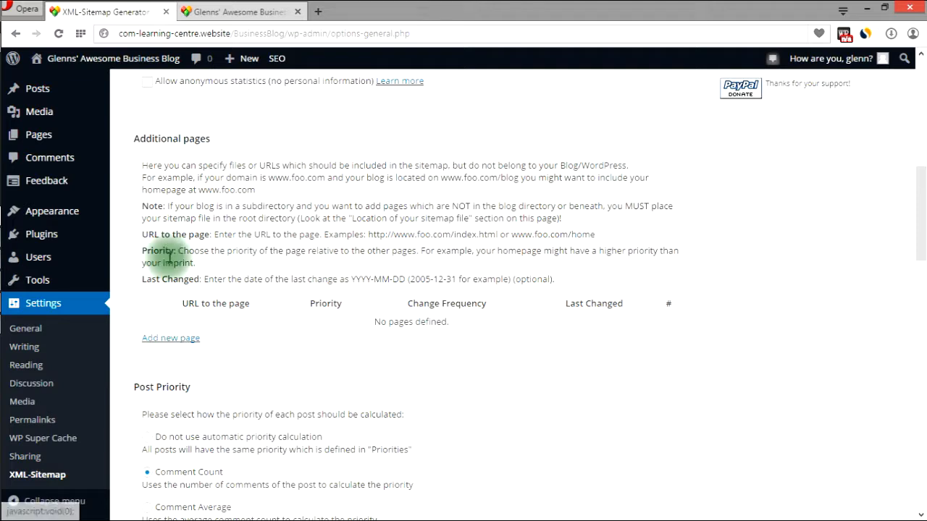
{"action": "left_click", "coordinate": [181, 339]}
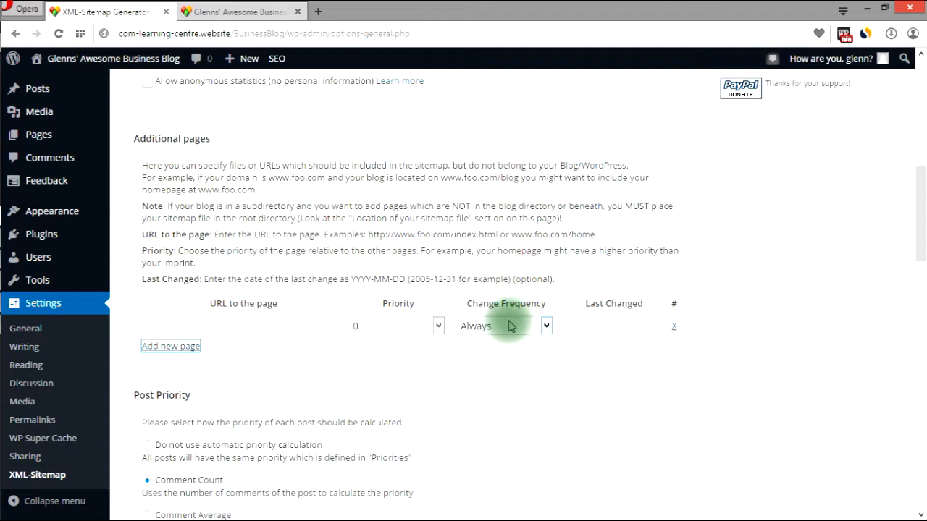
{"action": "left_click", "coordinate": [310, 263]}
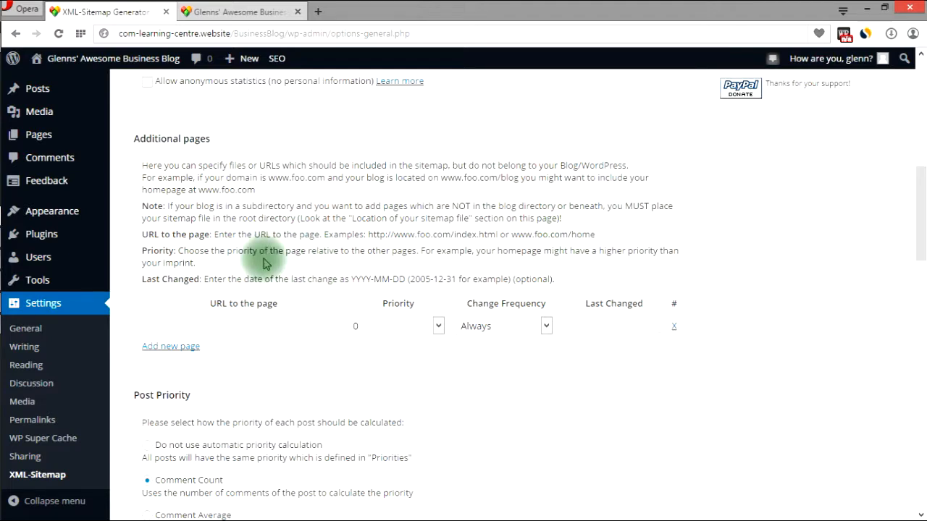
Include tag pages in the sitemap's WordPress standard content.
{"action": "scroll", "coordinate": [266, 255], "scroll_direction": "down", "scroll_amount": 3}
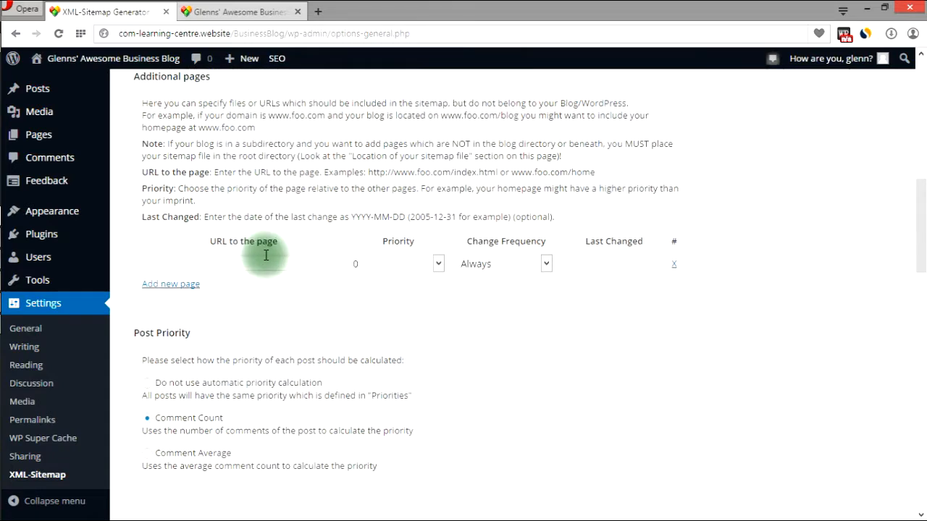
{"action": "scroll", "coordinate": [273, 256], "scroll_direction": "down", "scroll_amount": 1}
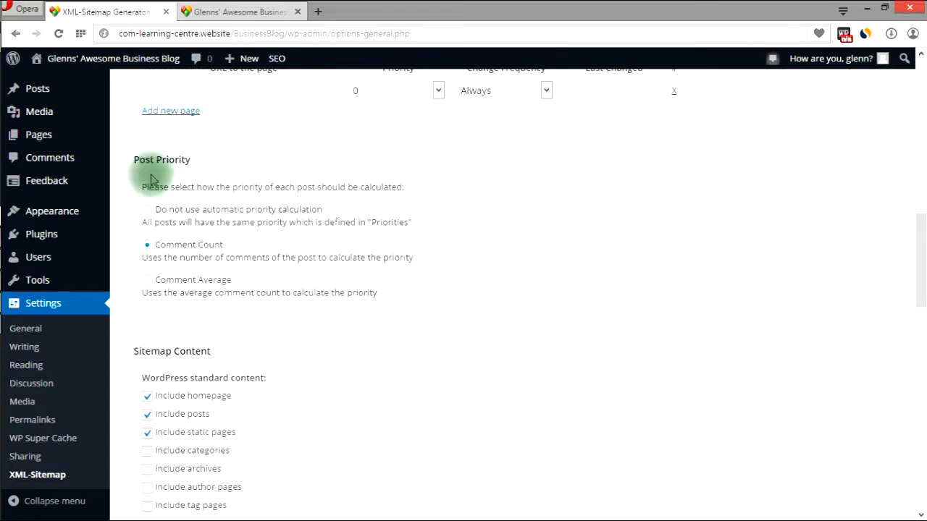
{"action": "scroll", "coordinate": [338, 234], "scroll_direction": "down", "scroll_amount": 3}
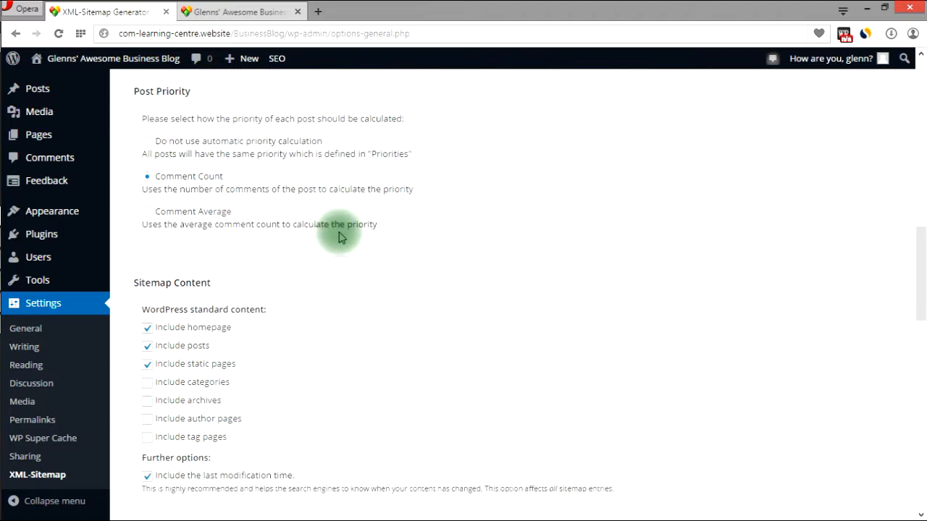
{"action": "scroll", "coordinate": [403, 248], "scroll_direction": "down", "scroll_amount": 1}
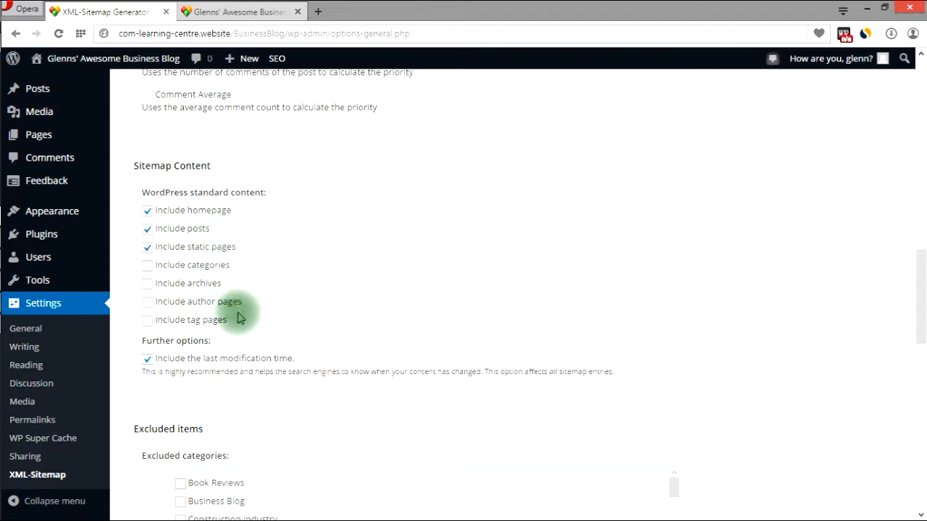
{"action": "left_click", "coordinate": [147, 323]}
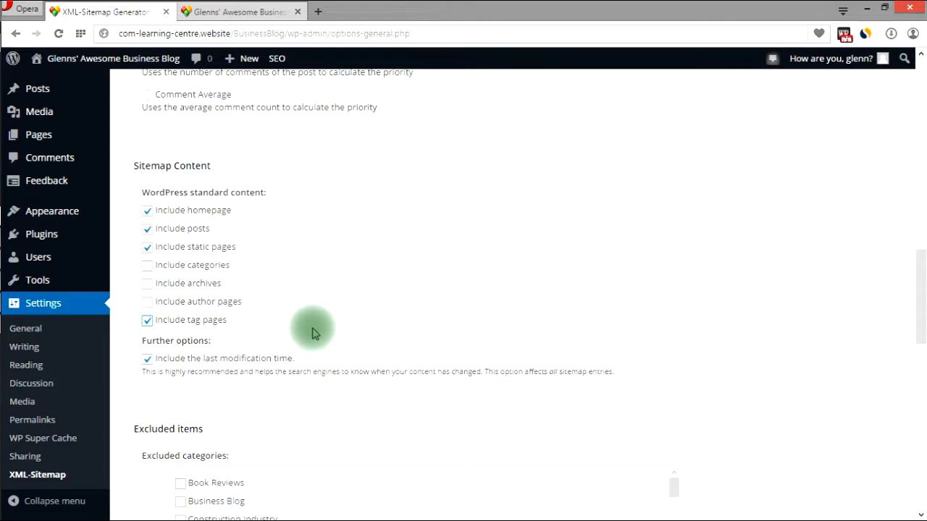
Exclude the Uncategorized category from the sitemap.
{"action": "scroll", "coordinate": [314, 333], "scroll_direction": "down", "scroll_amount": 2}
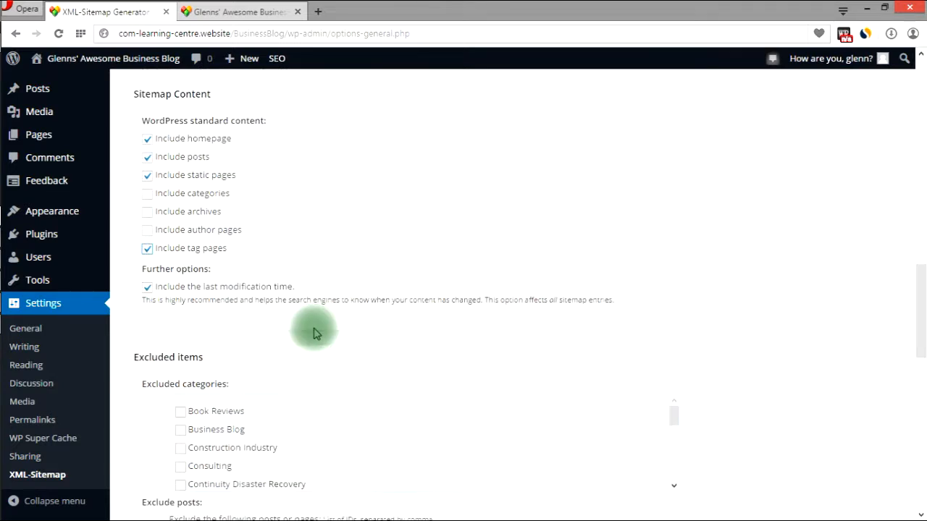
{"action": "scroll", "coordinate": [314, 333], "scroll_direction": "down", "scroll_amount": 5}
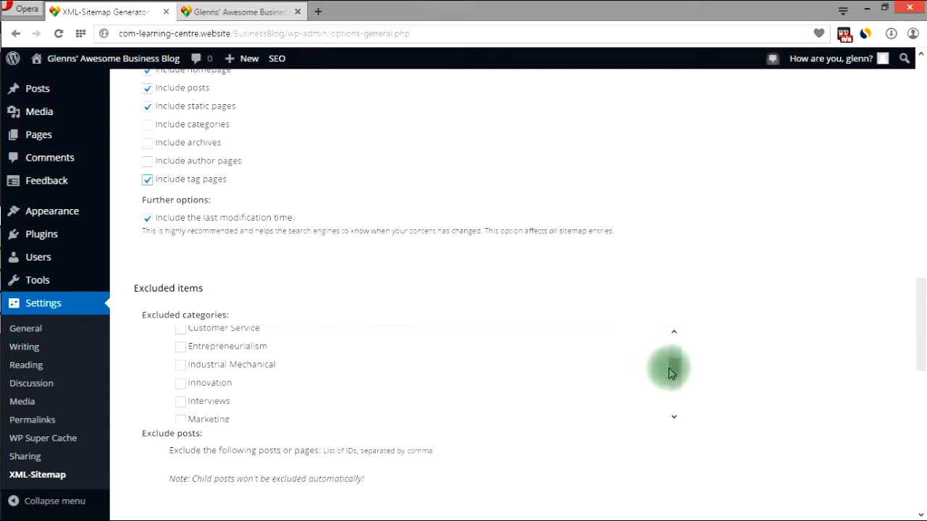
{"action": "left_click_drag", "start_coordinate": [669, 373], "coordinate": [675, 423]}
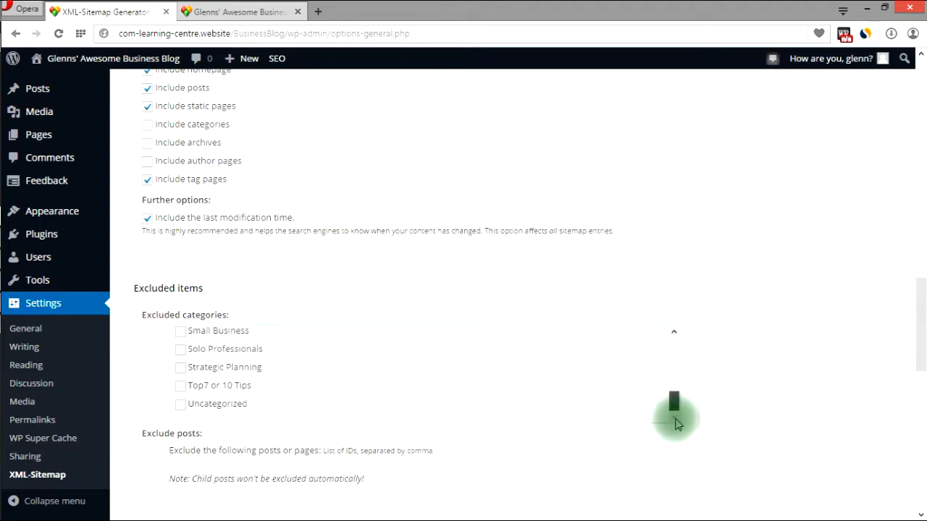
{"action": "left_click", "coordinate": [181, 410]}
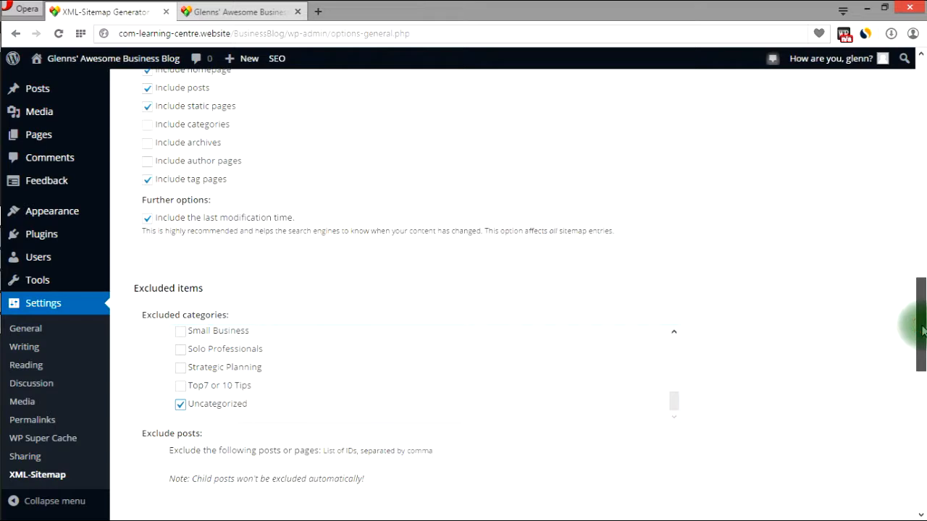
Set the sitemap change frequency to Daily for both posts and tag pages.
{"action": "left_click_drag", "start_coordinate": [923, 331], "coordinate": [922, 388]}
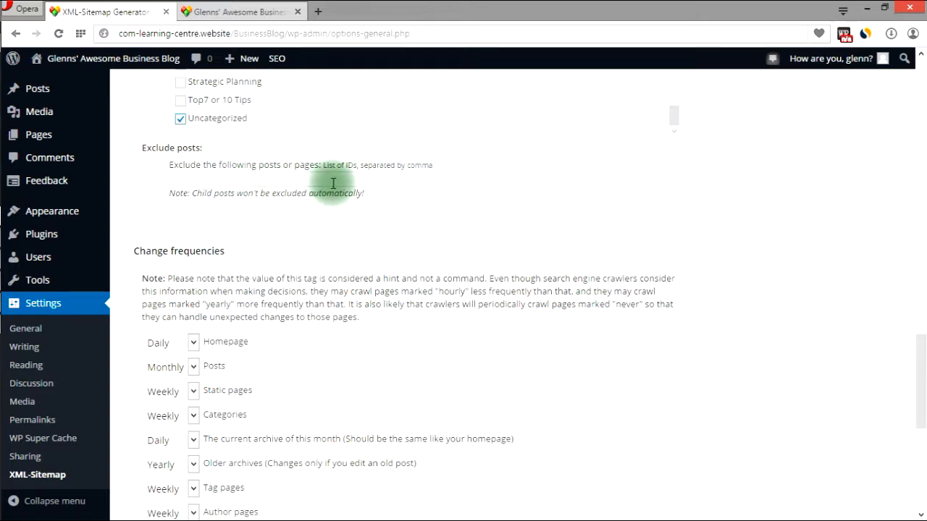
{"action": "scroll", "coordinate": [463, 203], "scroll_direction": "down", "scroll_amount": 2}
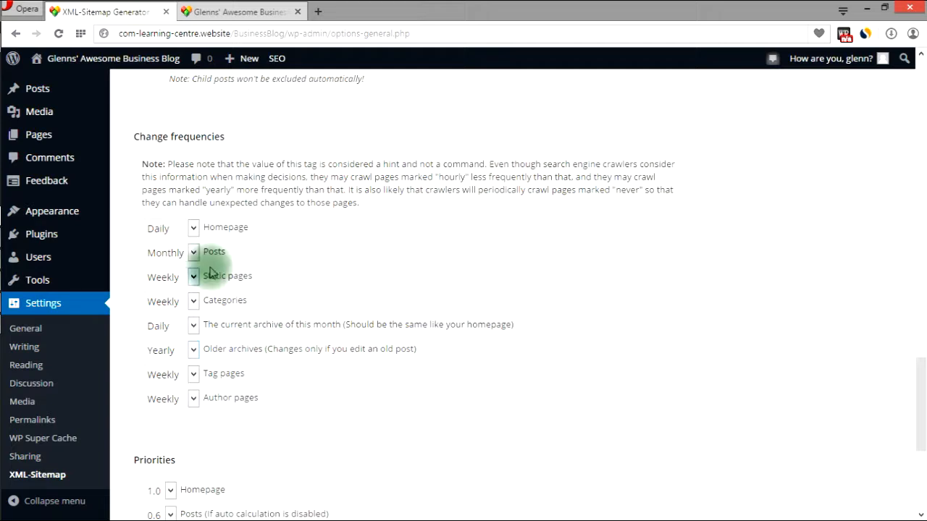
{"action": "left_click", "coordinate": [194, 253]}
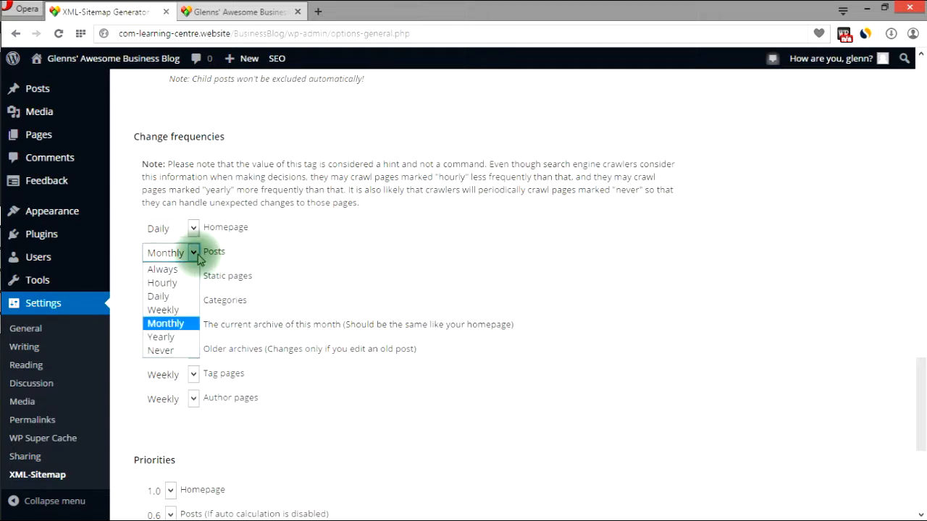
{"action": "left_click", "coordinate": [186, 297]}
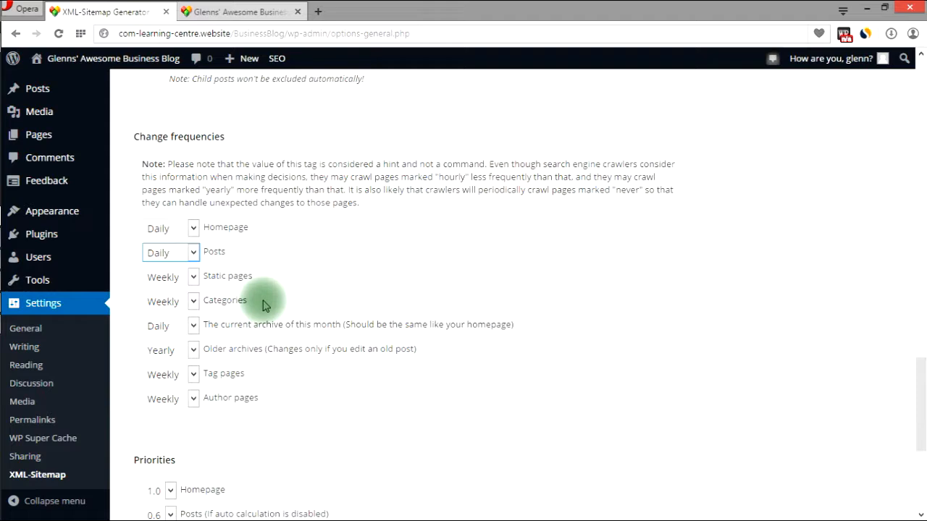
{"action": "scroll", "coordinate": [253, 305], "scroll_direction": "down", "scroll_amount": 2}
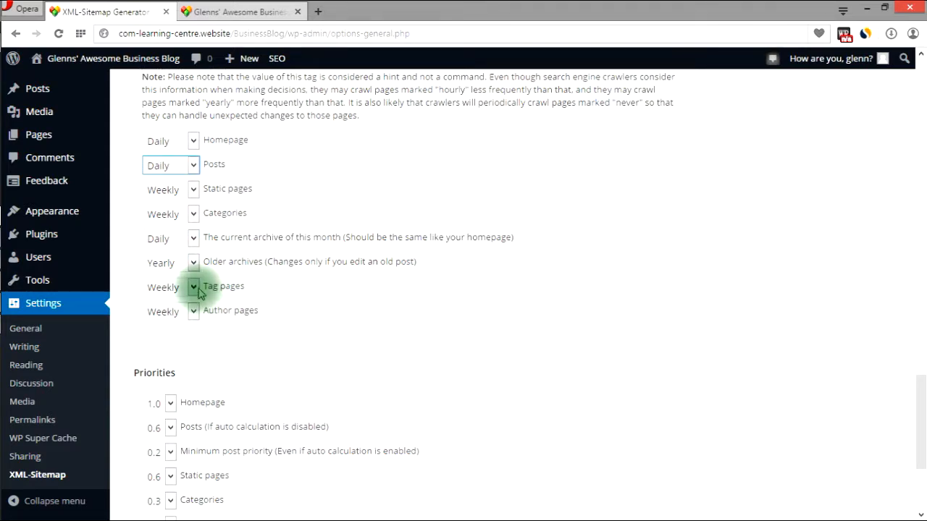
{"action": "left_click", "coordinate": [195, 288]}
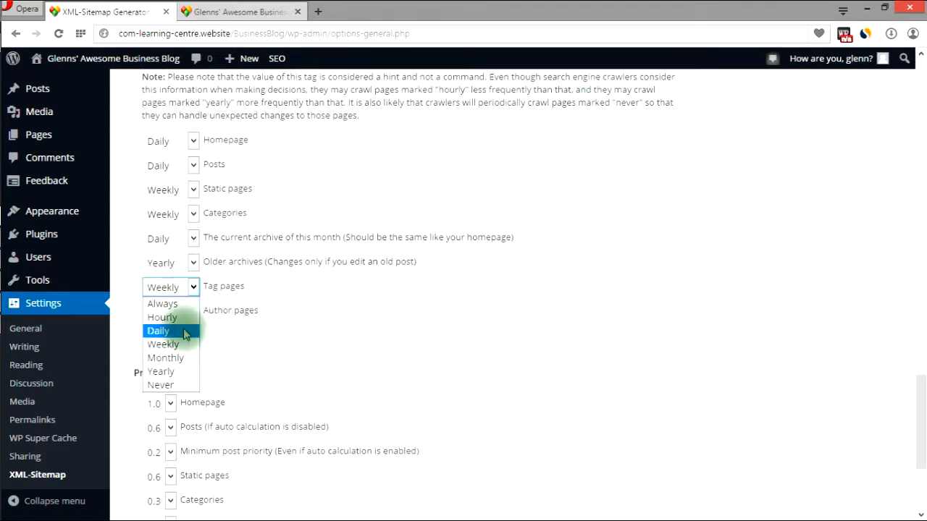
{"action": "left_click", "coordinate": [185, 333]}
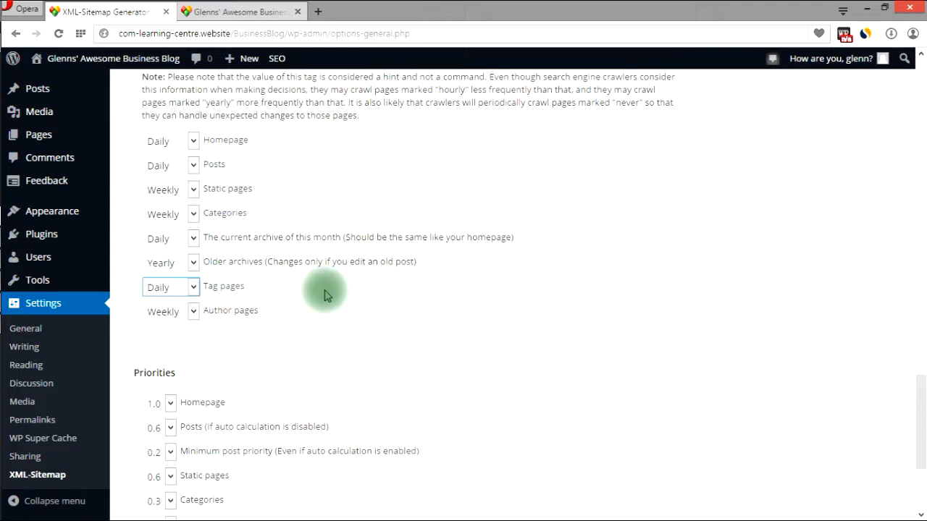
Set the sitemap priority to 0.9 for both posts and tag pages.
{"action": "scroll", "coordinate": [329, 291], "scroll_direction": "down", "scroll_amount": 1}
{"action": "scroll", "coordinate": [340, 293], "scroll_direction": "down", "scroll_amount": 2}
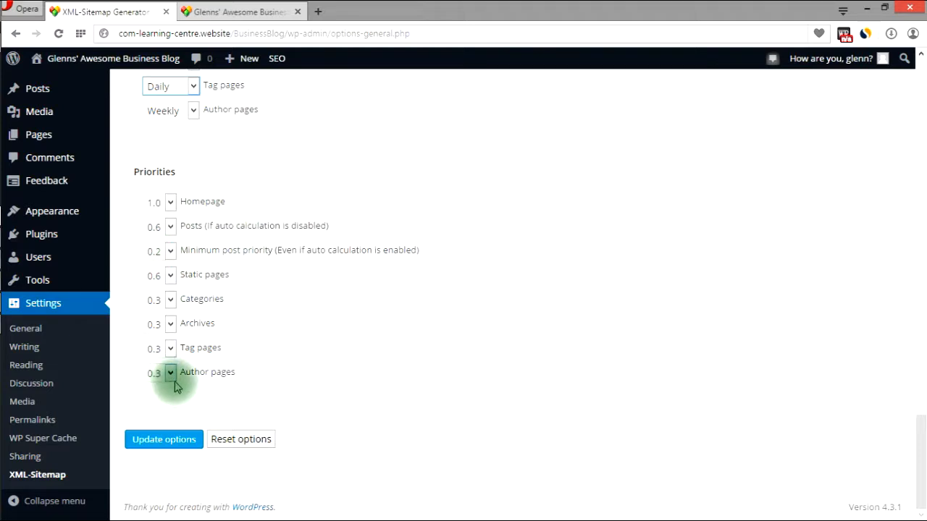
{"action": "left_click", "coordinate": [170, 227]}
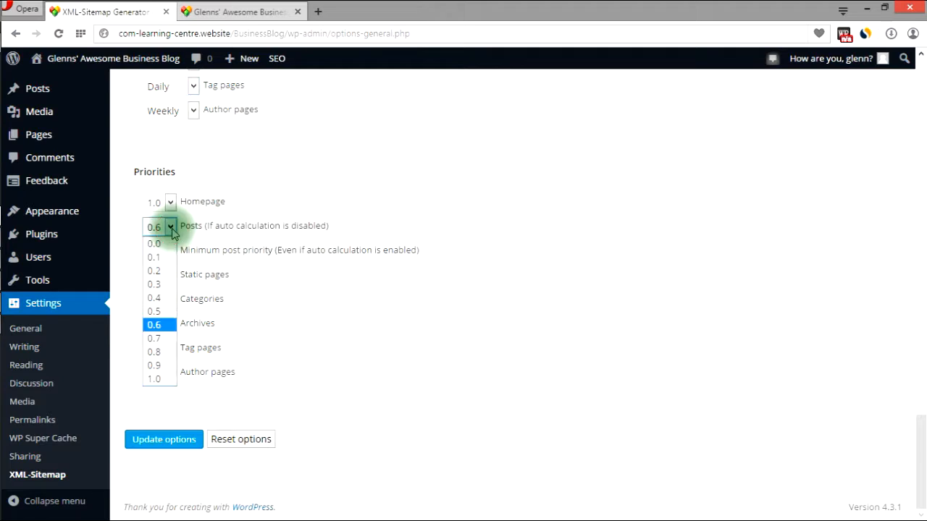
{"action": "left_click", "coordinate": [165, 367]}
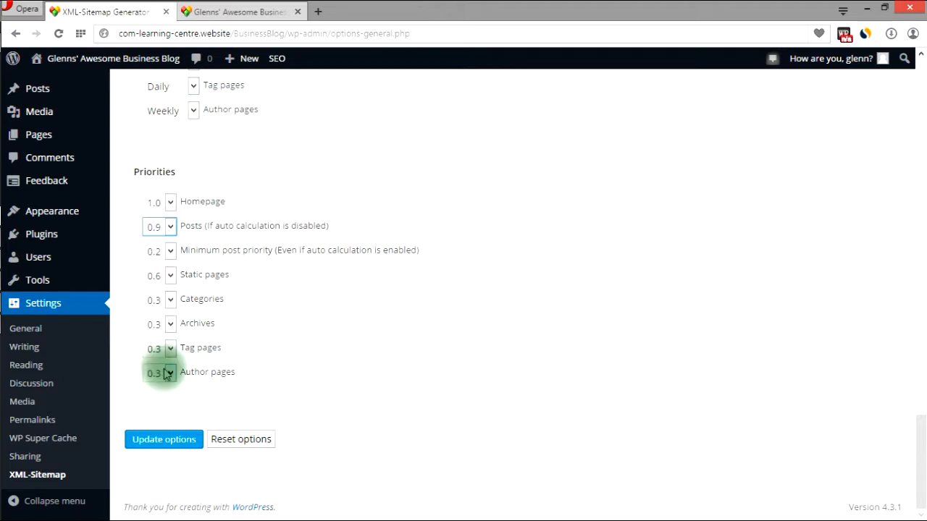
{"action": "left_click", "coordinate": [167, 349]}
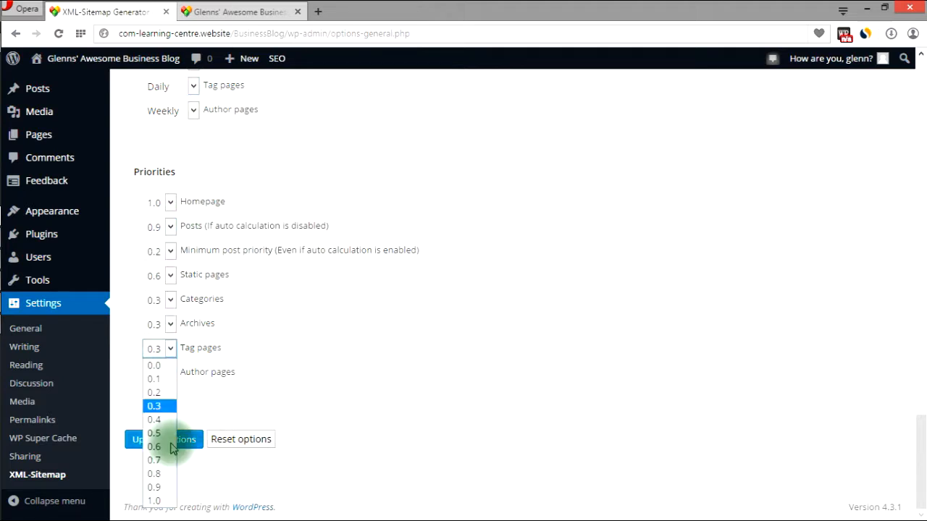
{"action": "left_click", "coordinate": [166, 487]}
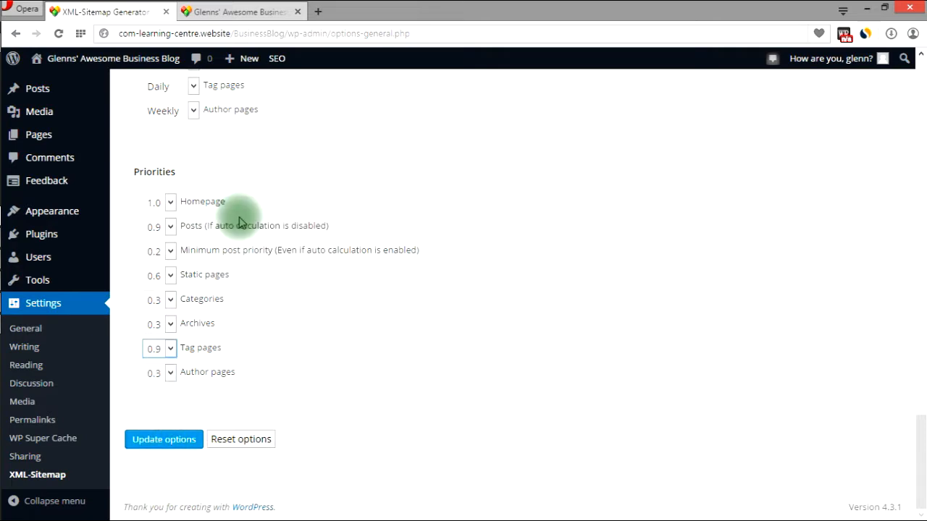